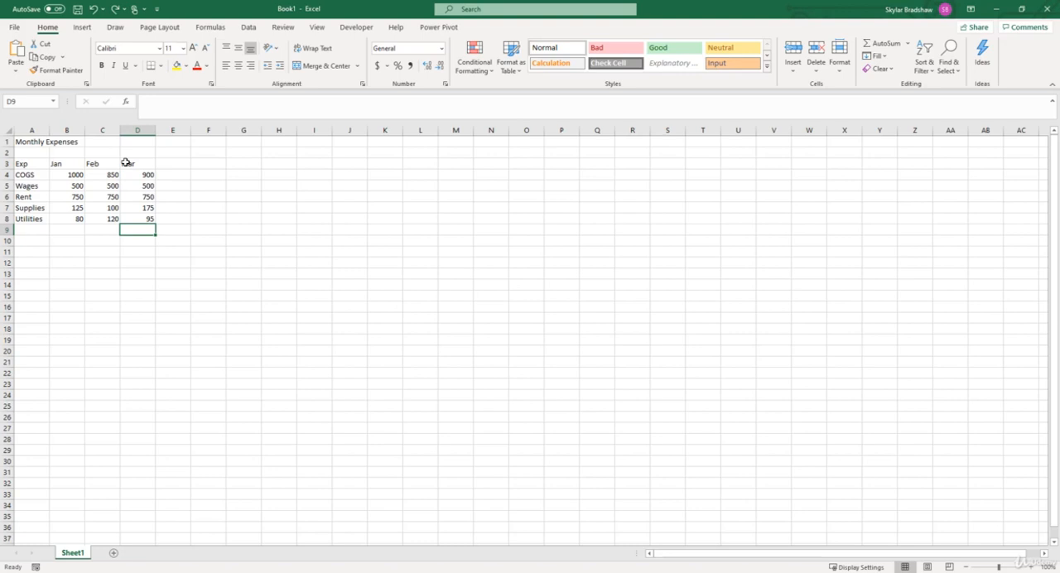
left_click(73, 163)
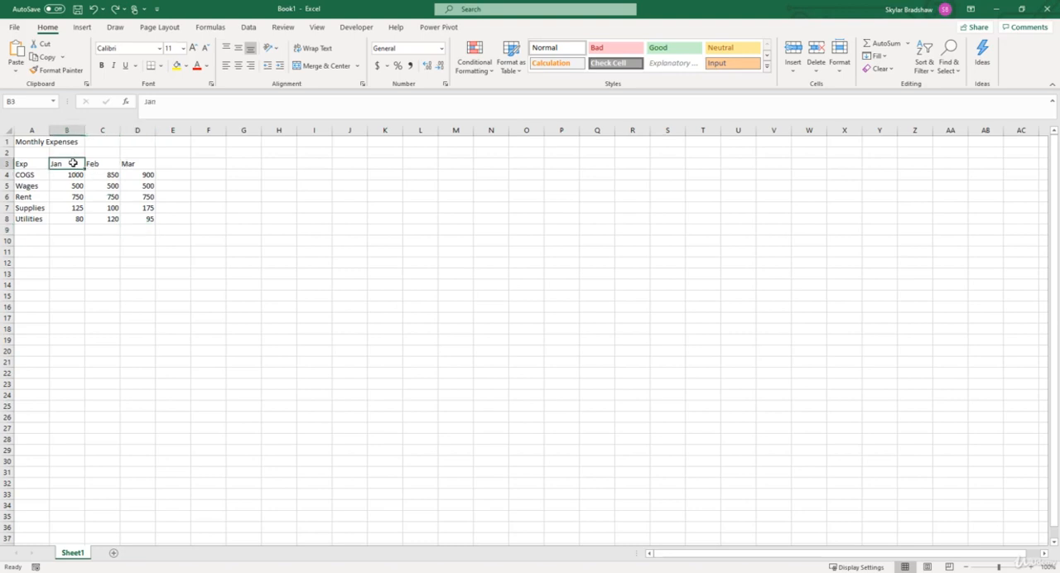
left_click(92, 163)
left_click(129, 160)
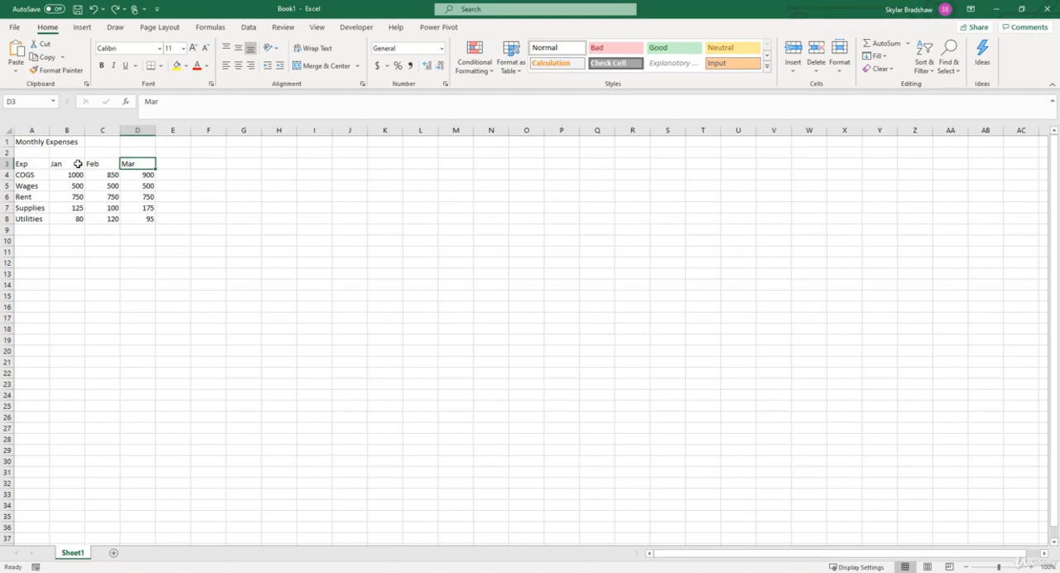
Replace the Jan header in cell B3 with the date 1/1/2020, undoing and redoing the entry once
left_click(78, 164)
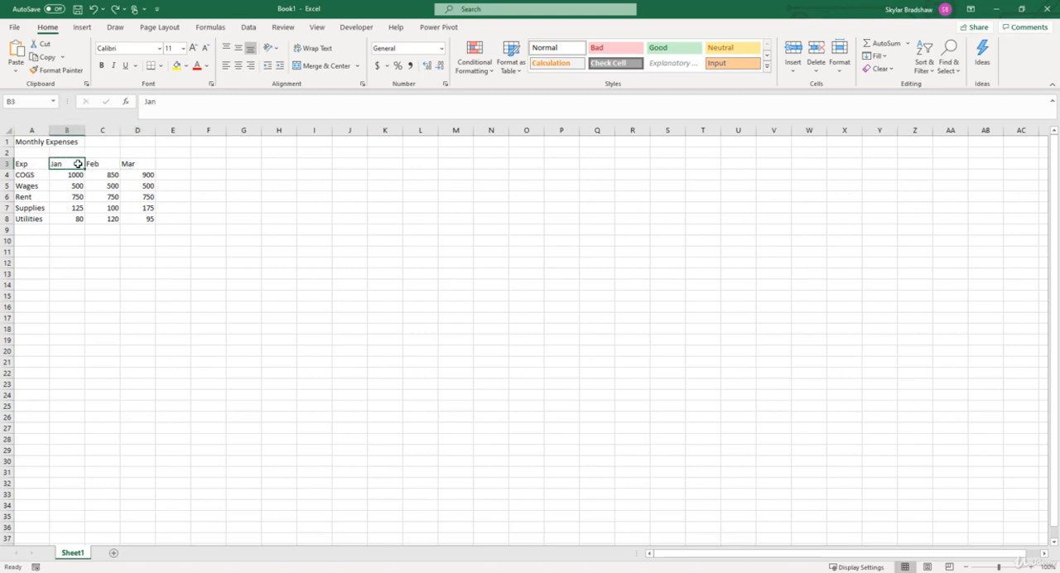
type("1")
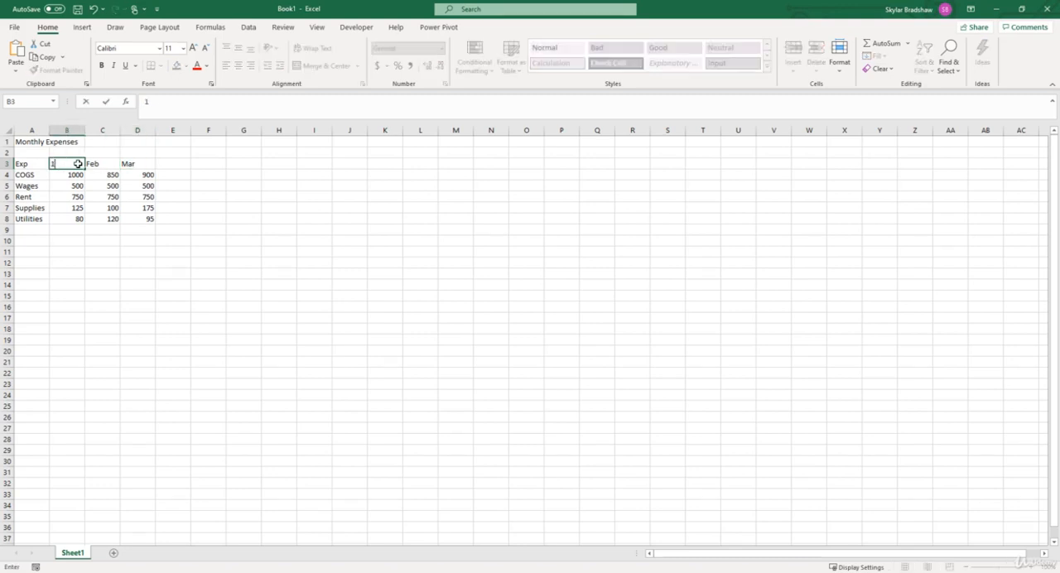
type("/1/2020")
key("Return")
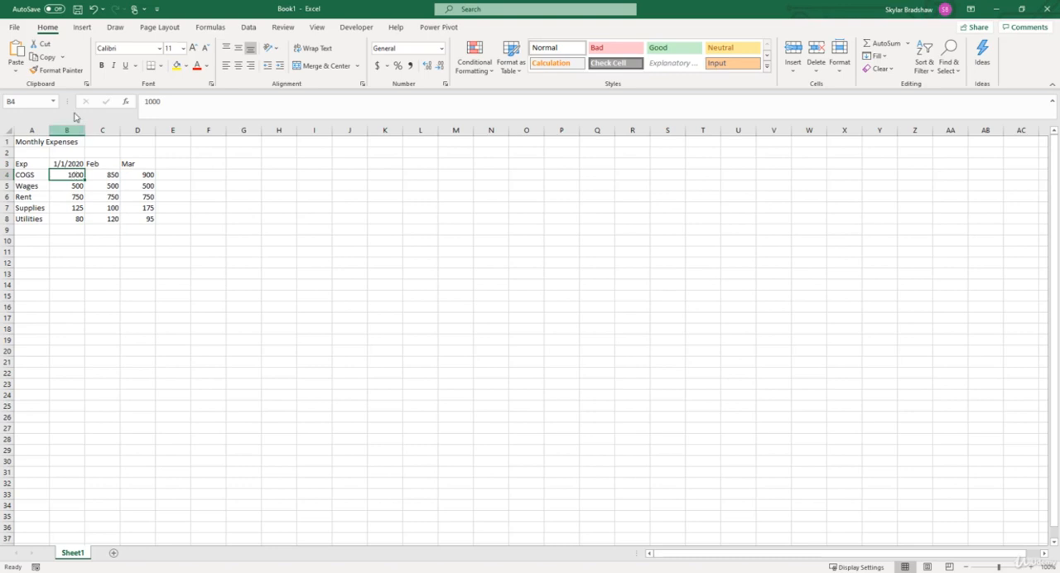
left_click(93, 10)
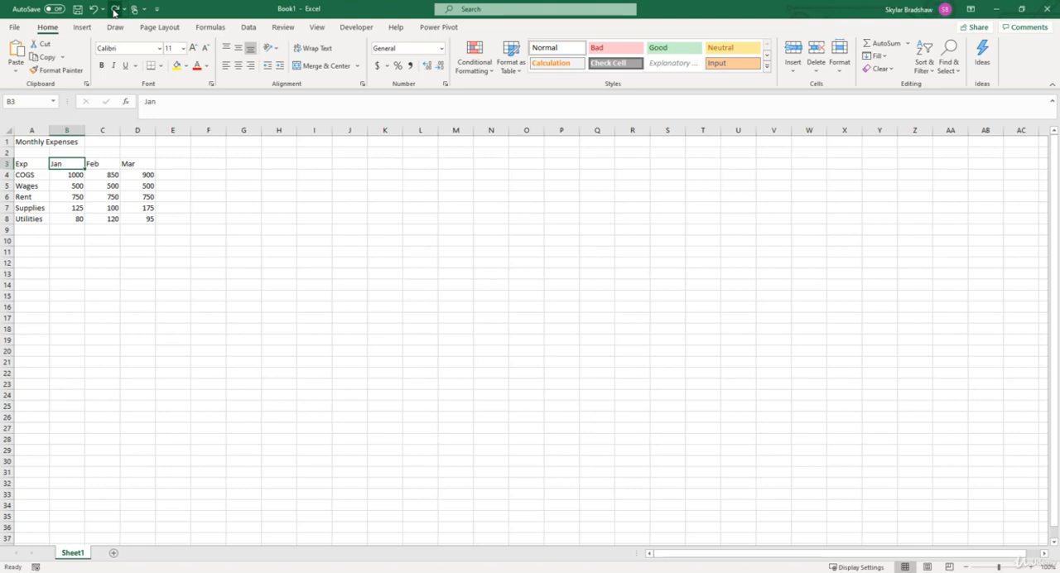
left_click(116, 10)
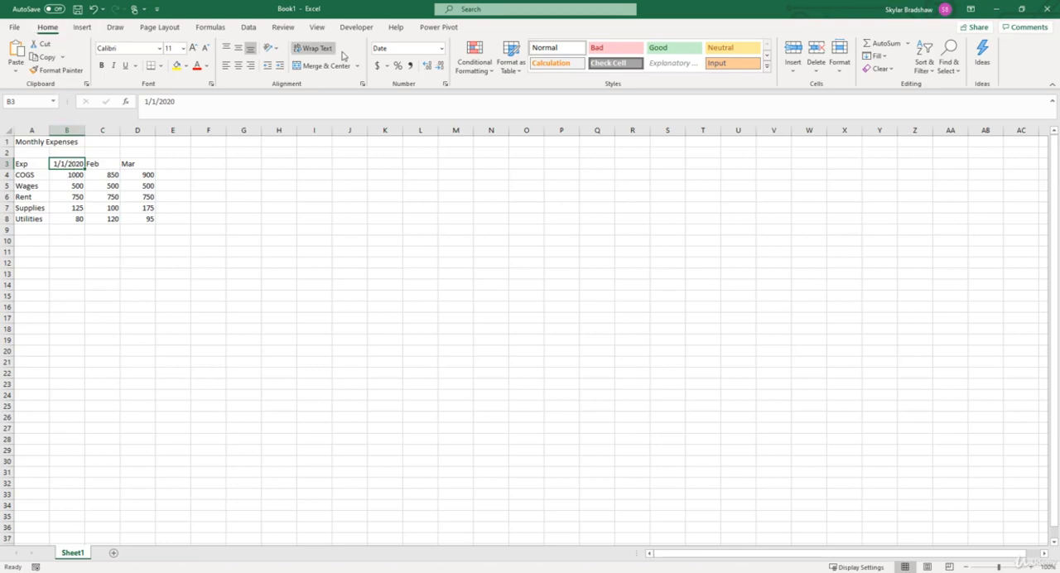
Open the full number format settings for cell B3 and choose the Mar-12 date type
left_click(442, 51)
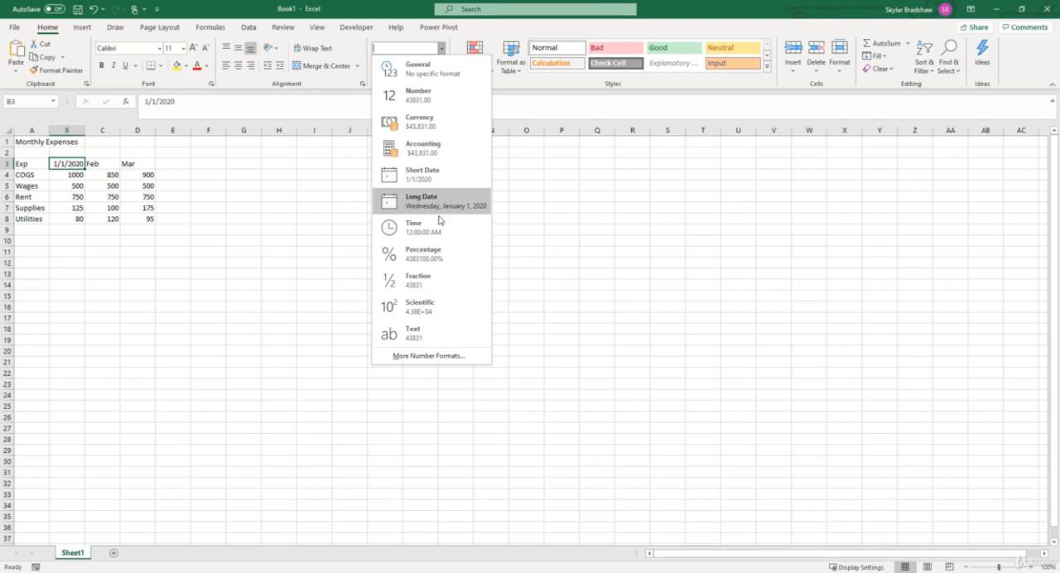
left_click(447, 356)
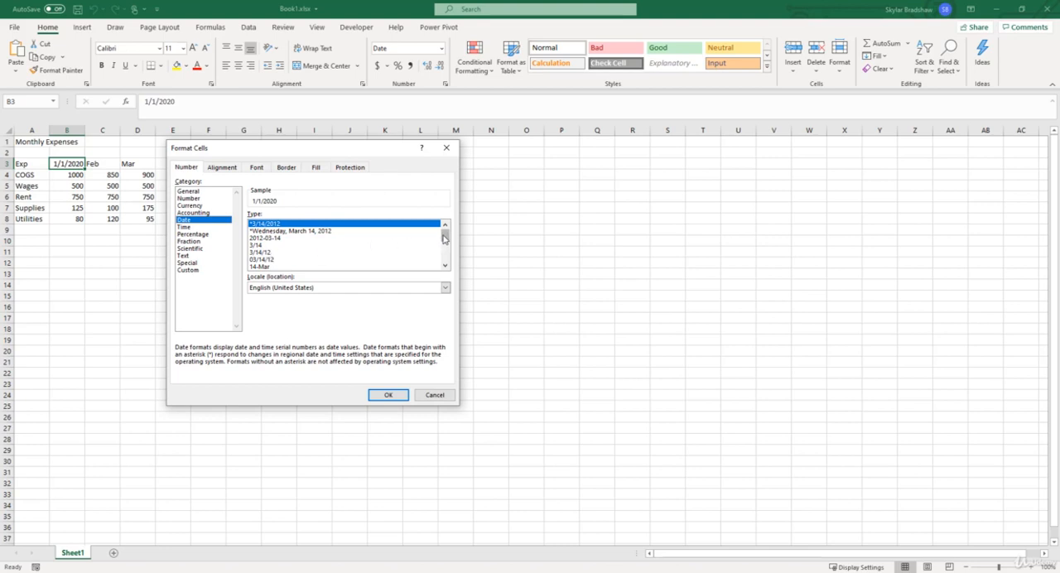
left_click_drag(445, 235, 425, 246)
left_click(251, 238)
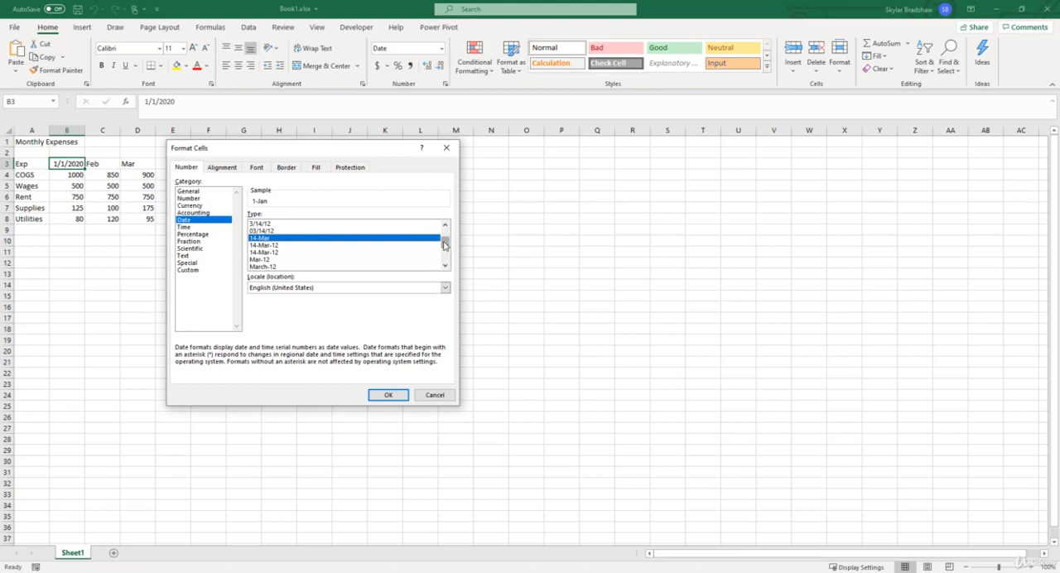
left_click_drag(443, 244, 443, 248)
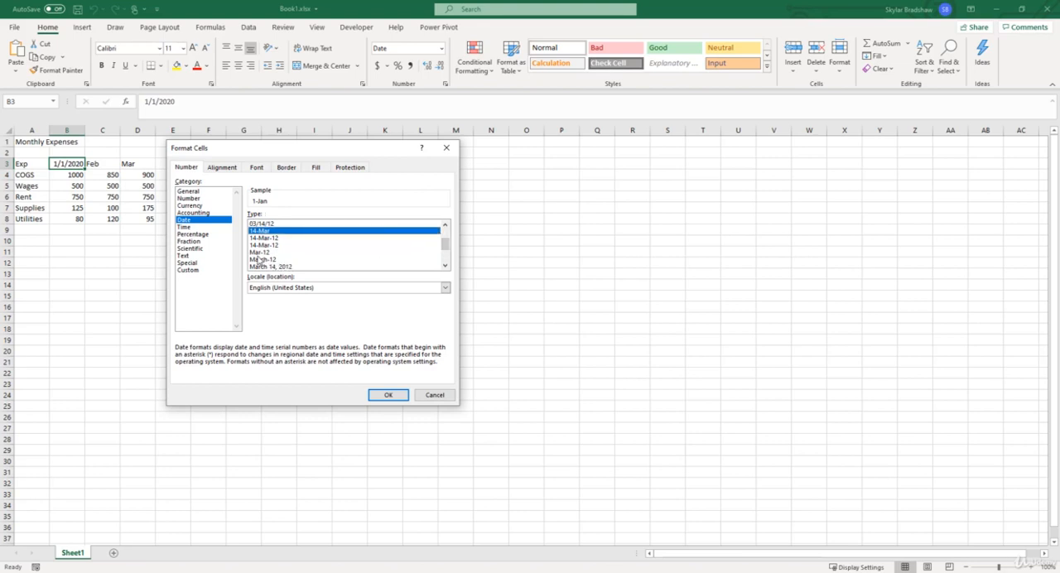
left_click(263, 252)
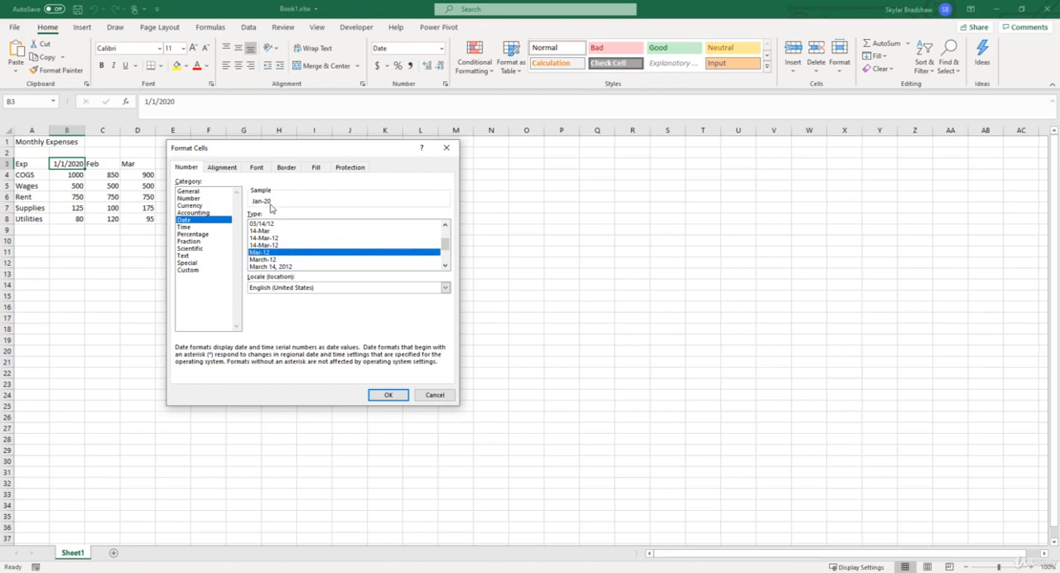
Replace the format code with the custom number format mmm-yyyy and apply it to cell B3
left_click(196, 273)
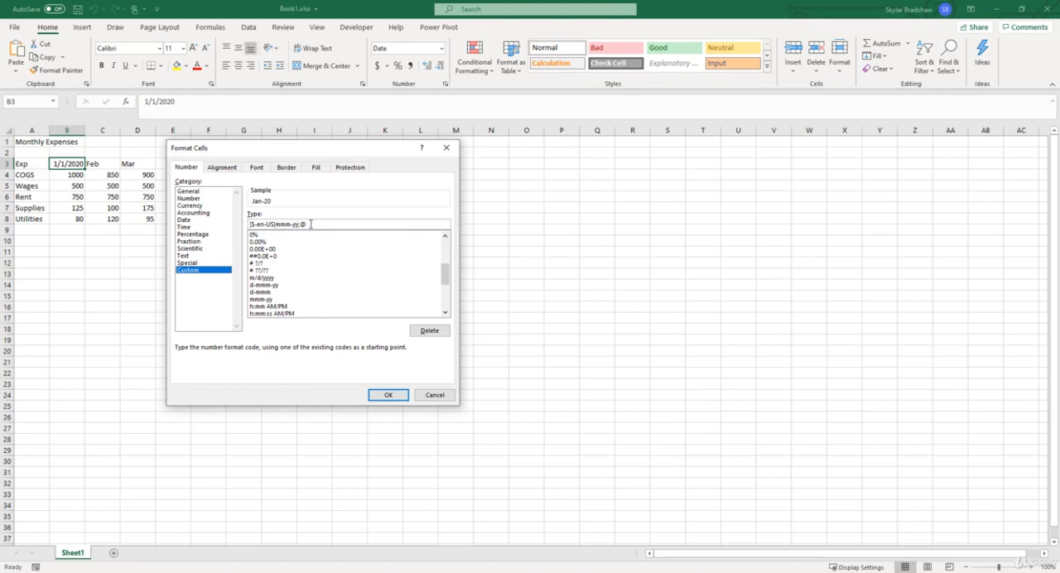
left_click_drag(310, 224, 229, 216)
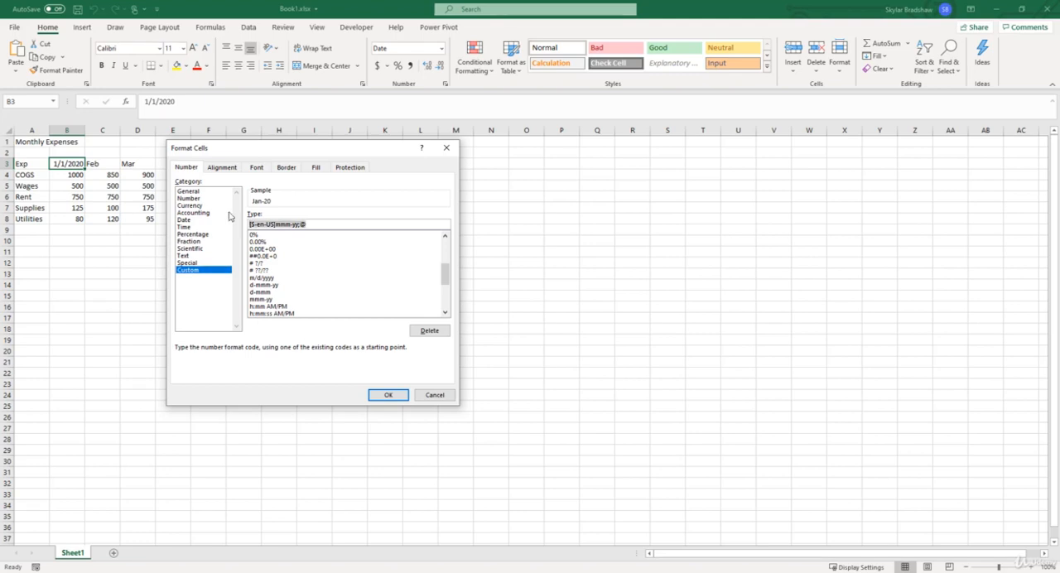
type("mmm-yyyy")
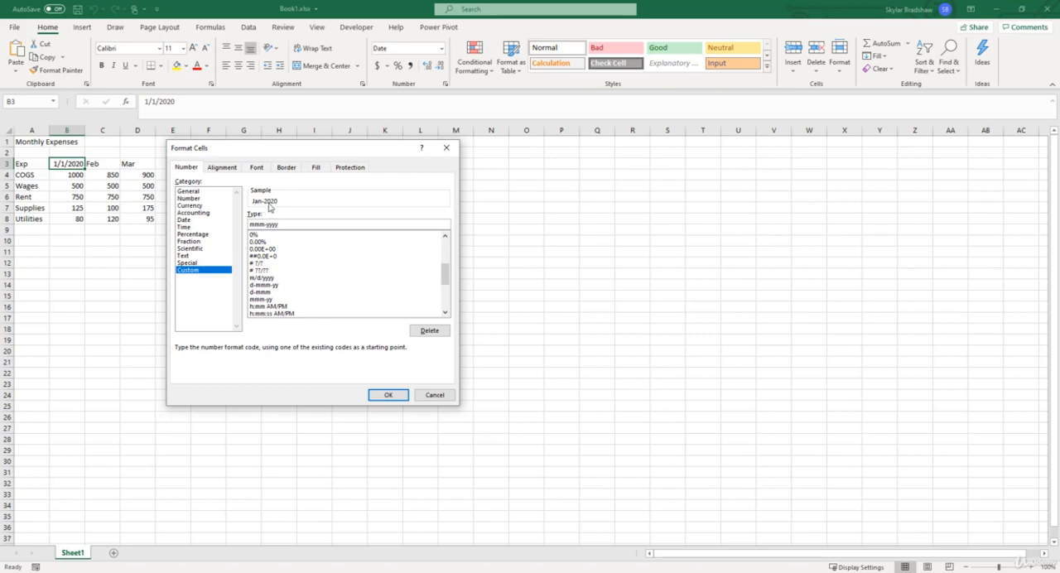
left_click(387, 394)
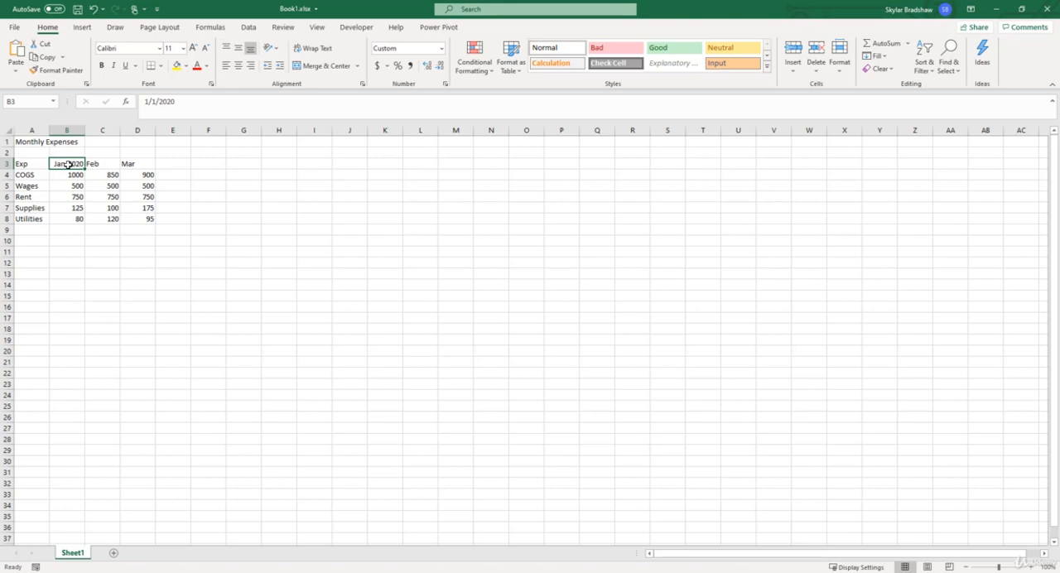
Fill the January 2020 header from B3 across to D3, replacing the Feb and Mar text headers with monthly dates
left_click(95, 164)
left_click(135, 164)
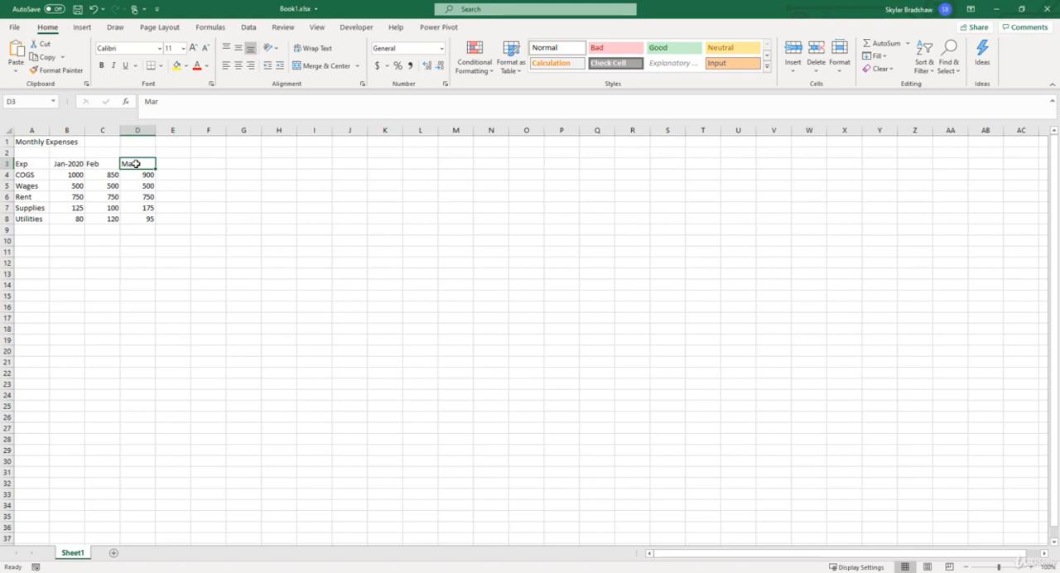
left_click(70, 164)
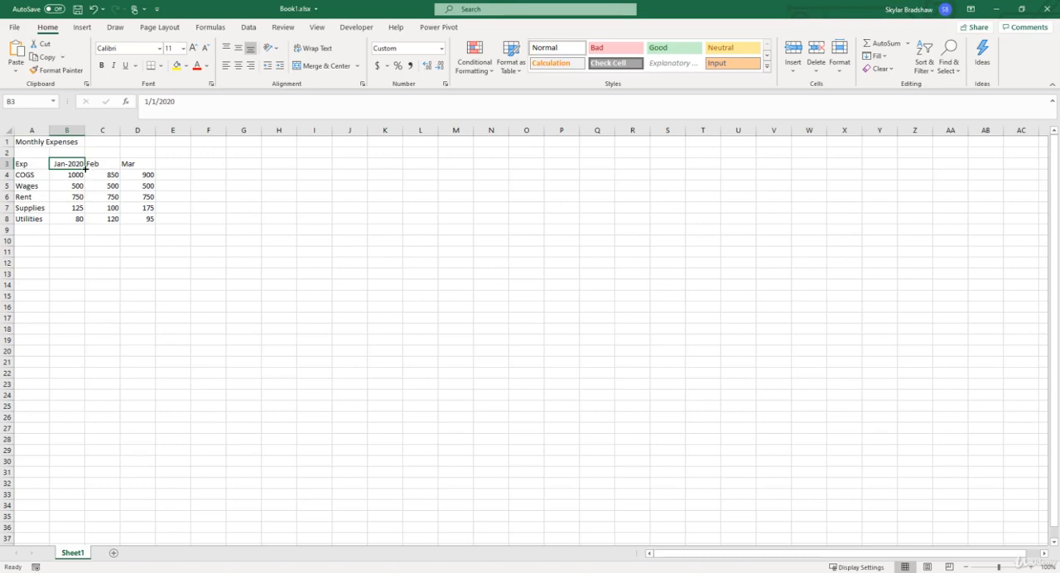
left_click_drag(86, 168, 125, 168)
left_click_drag(125, 167, 144, 167)
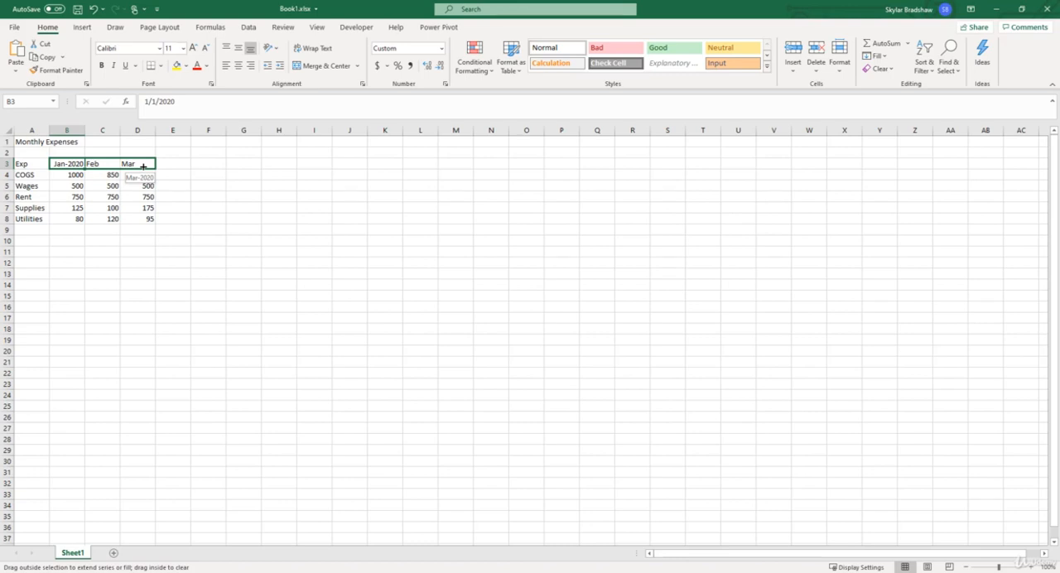
left_click_drag(143, 167, 145, 167)
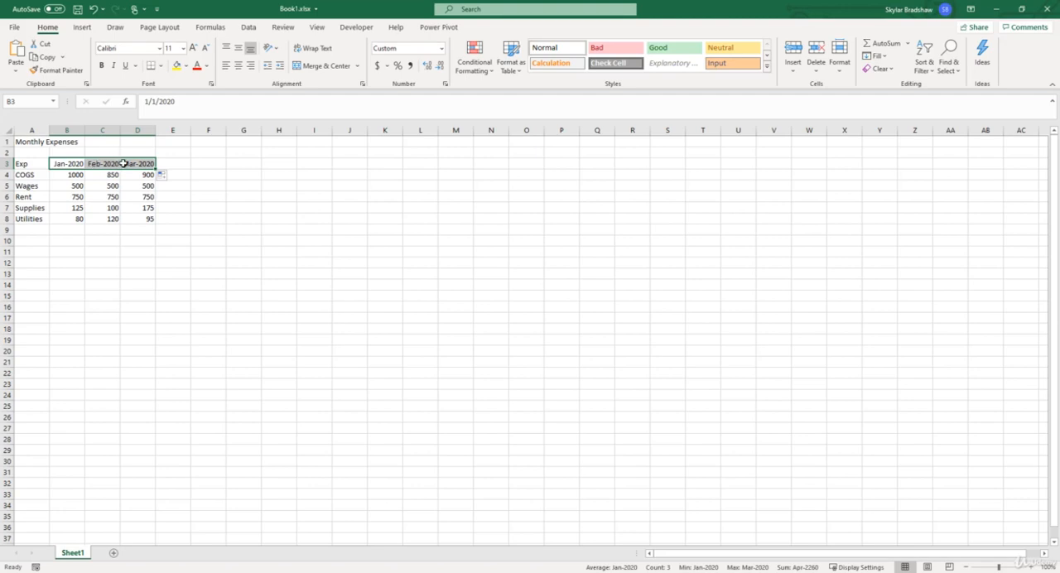
Enter 1 in cell F4 and fill it down through F10
left_click(215, 175)
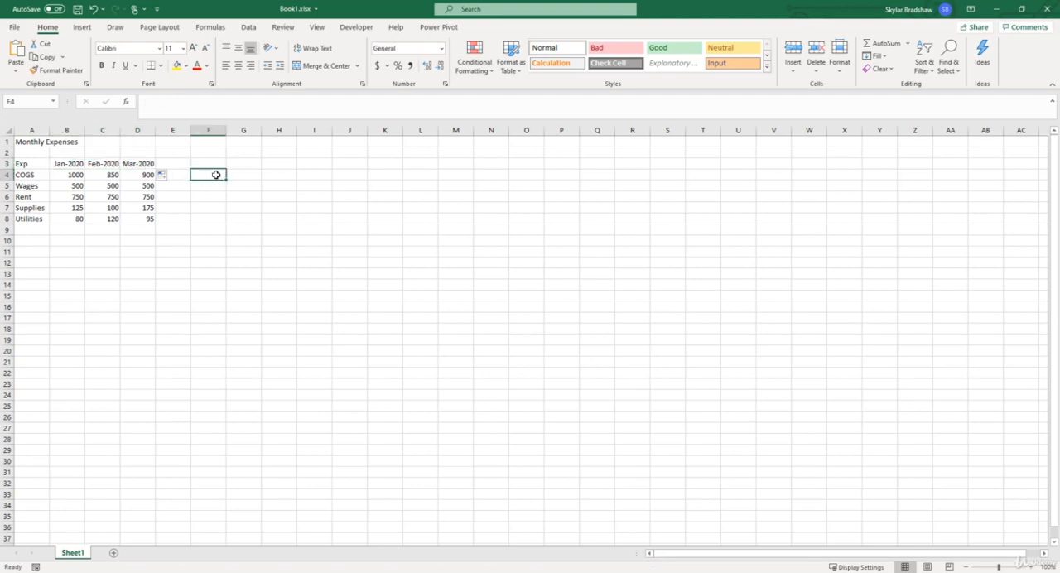
type("1")
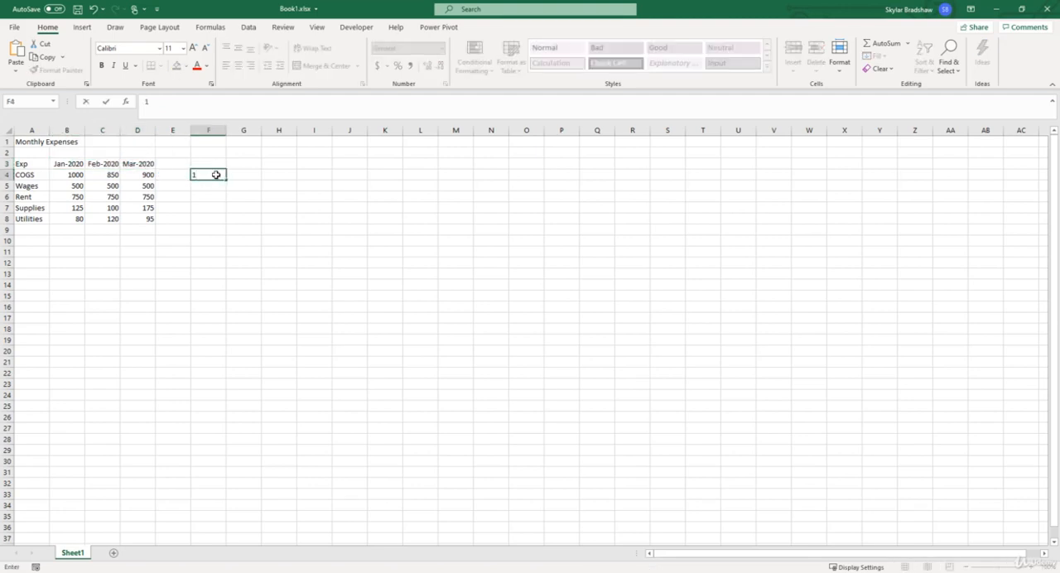
key("Return")
left_click(215, 175)
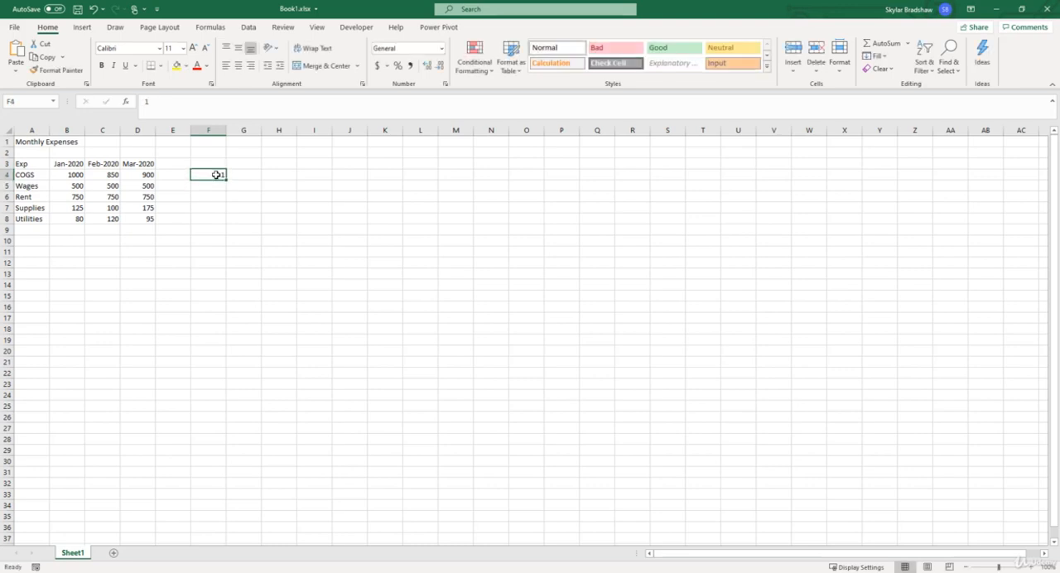
left_click_drag(226, 180, 219, 251)
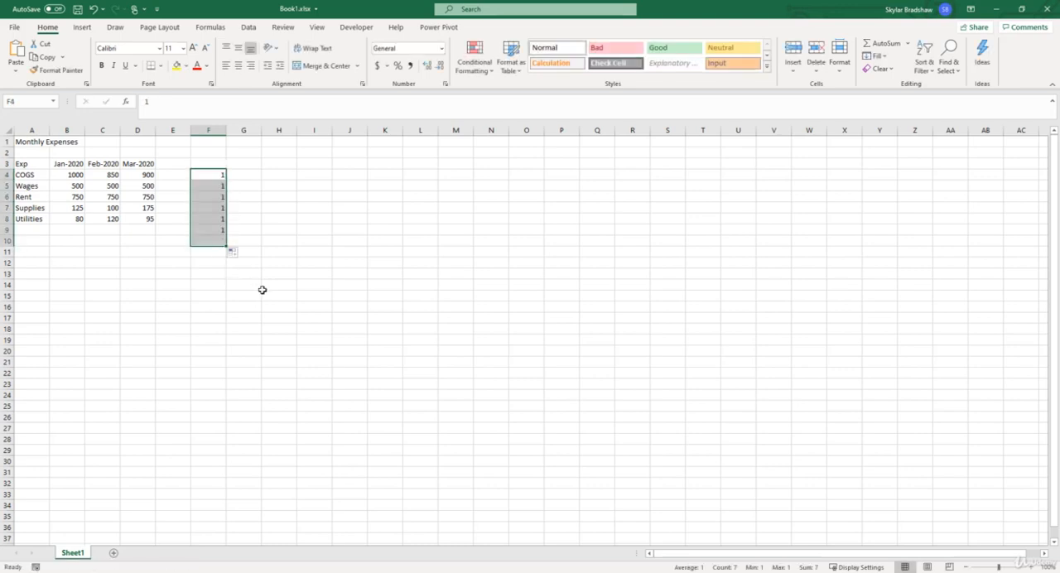
Clear the repeated test values from cells F4 to F10
left_click(244, 197)
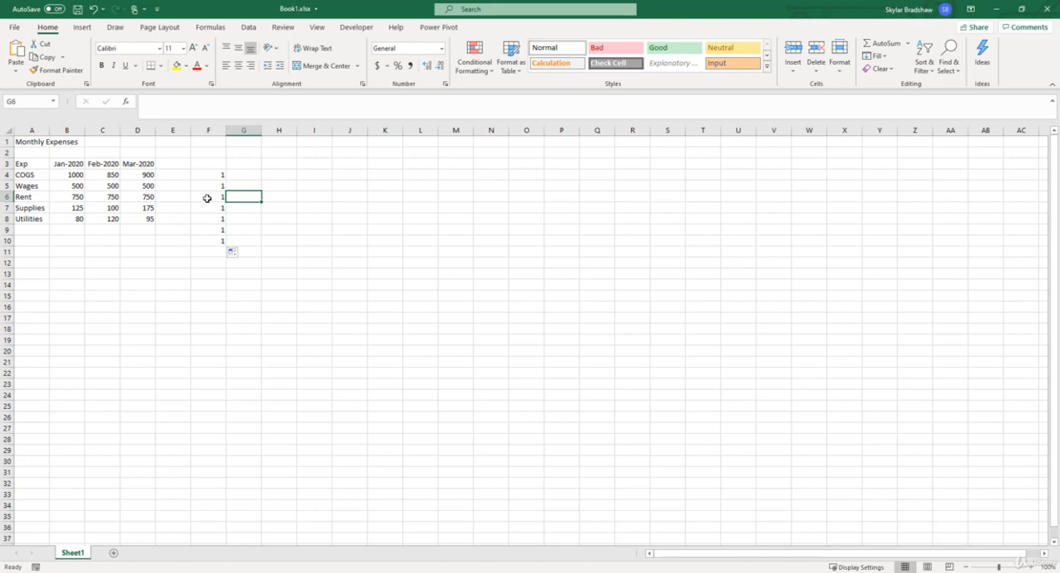
left_click_drag(207, 174, 209, 241)
key("Delete")
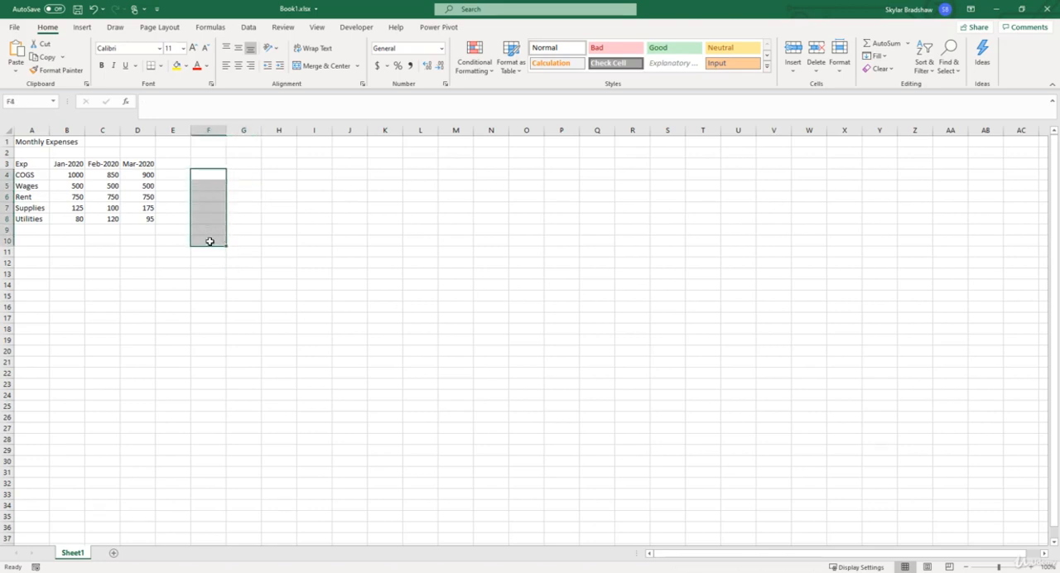
Enter 1, 2 and 3 in cells F4 to F6 and extend the number series down to F12
left_click_drag(206, 180, 207, 173)
left_click(207, 174)
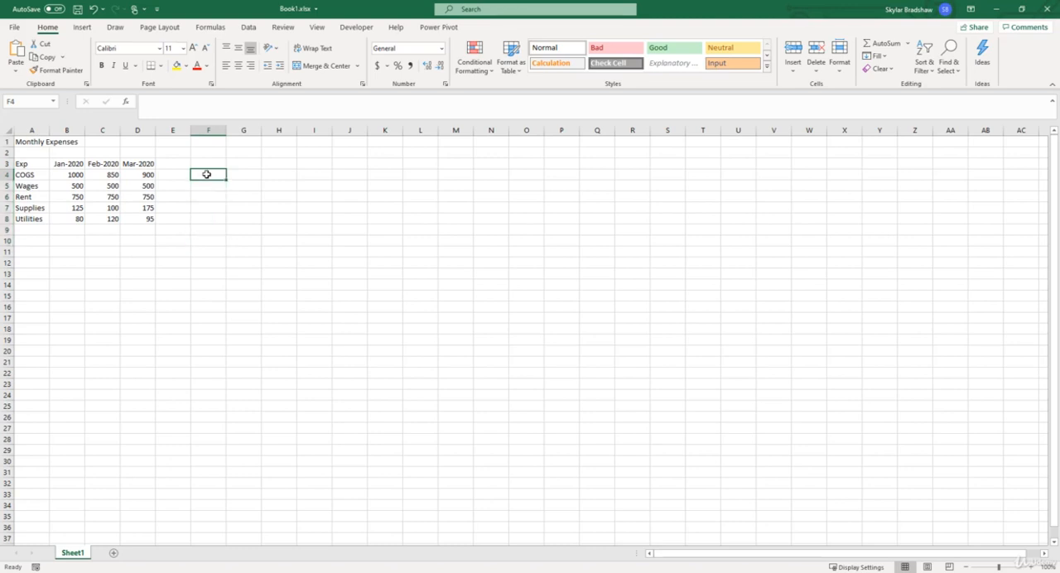
type("1")
key("Return")
type("2")
key("Return")
type("3")
key("Return")
left_click_drag(207, 174, 222, 270)
Delete the number series from cells F4 to F12 and select cell G4
left_click(212, 174)
left_click_drag(213, 175, 212, 262)
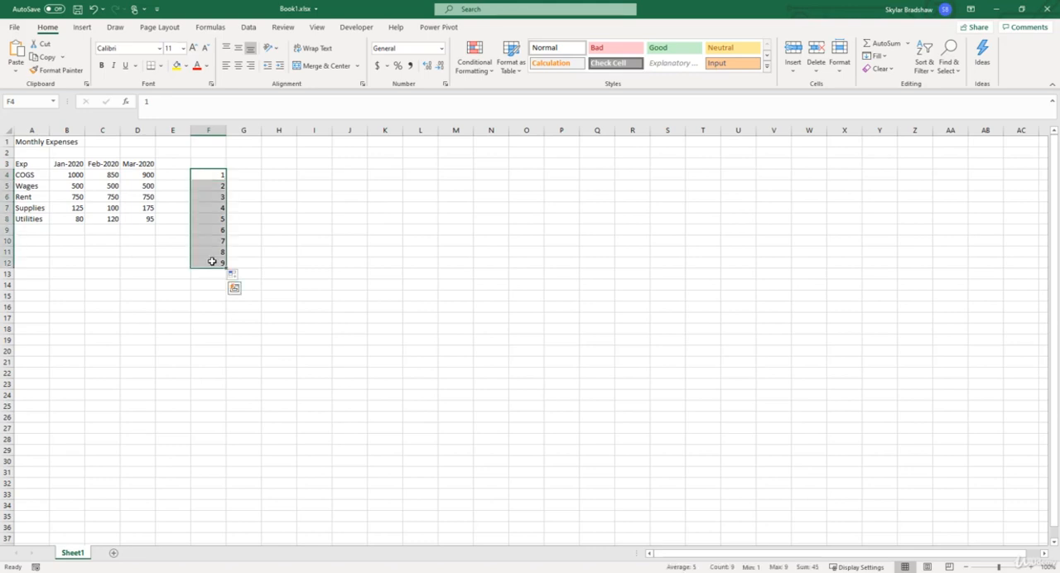
key("Delete")
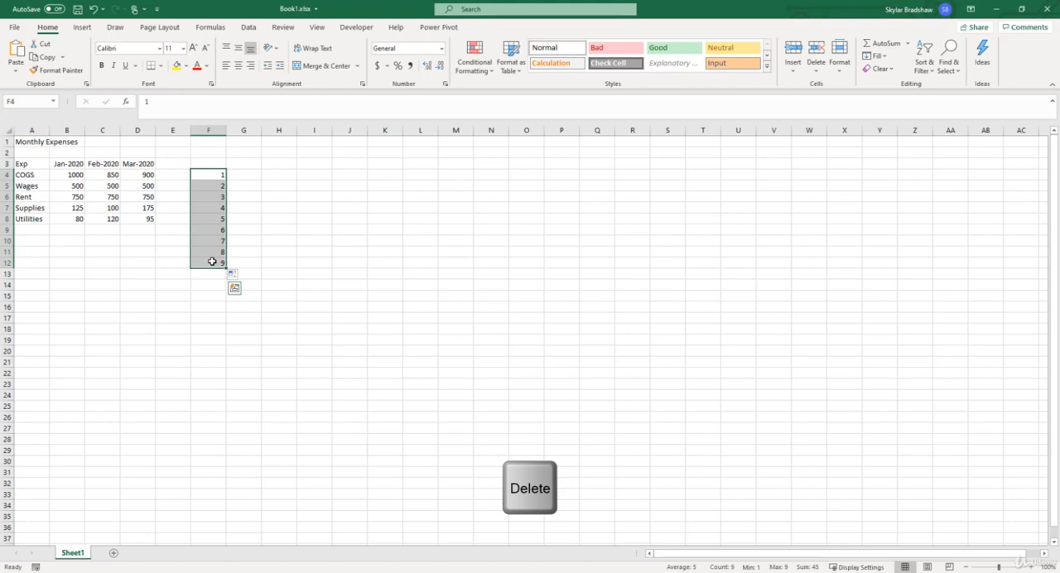
left_click(248, 177)
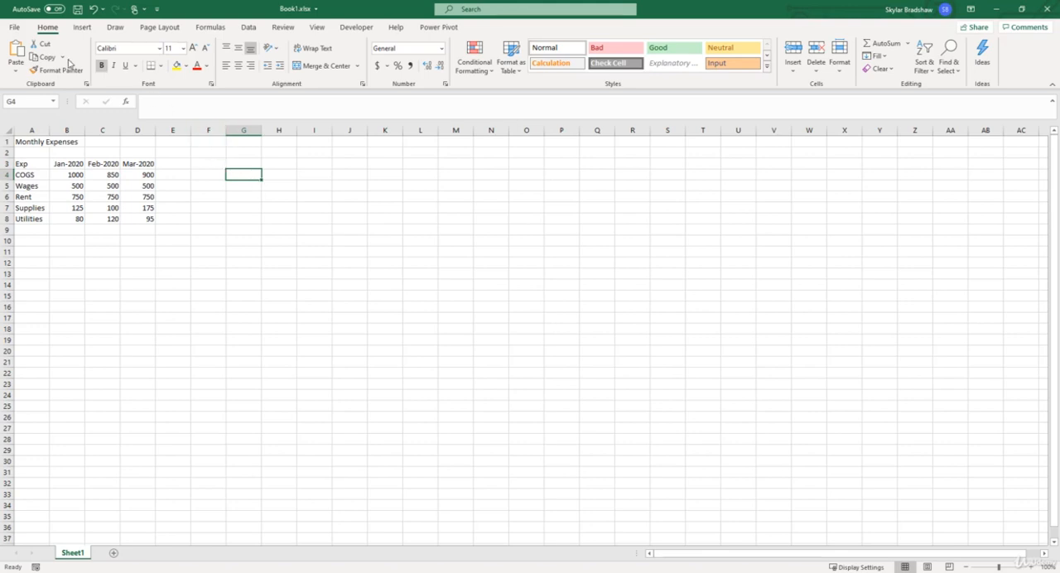
Save the workbook to the Desktop as Monthly Exp in Excel Workbook format, replacing the existing file
left_click(14, 26)
left_click(49, 178)
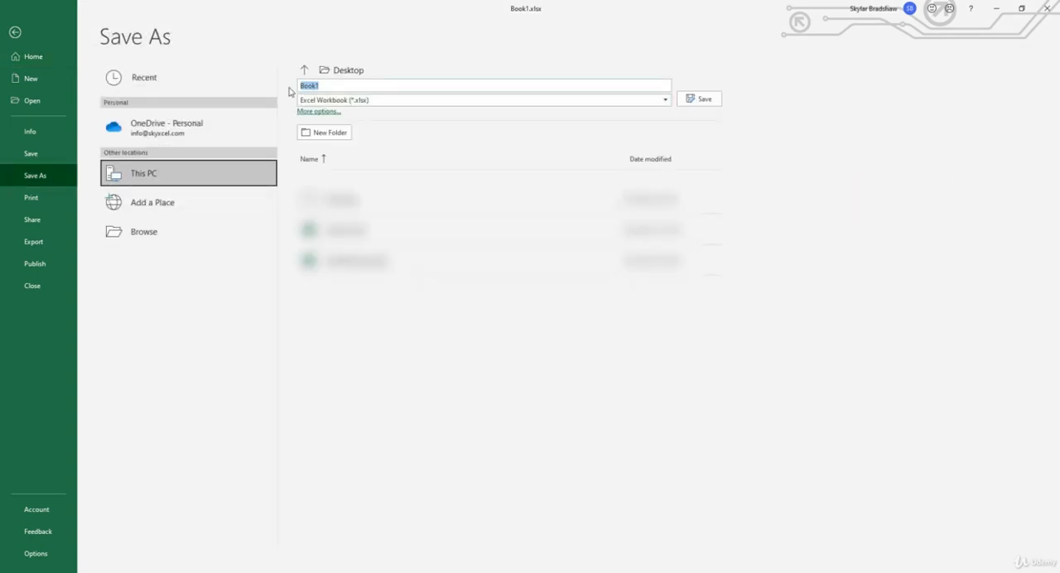
type("Monthly Exp")
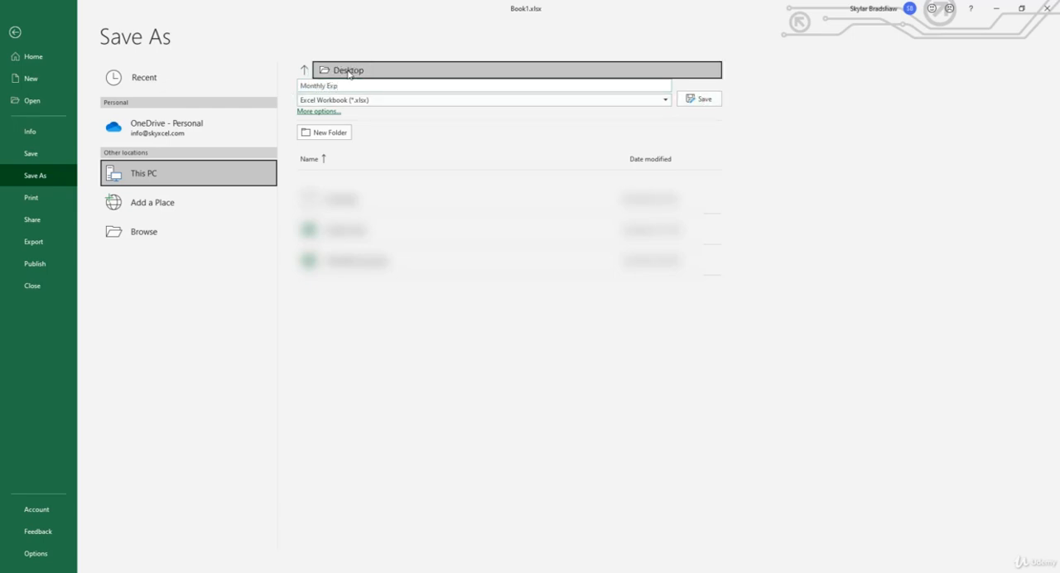
left_click(694, 103)
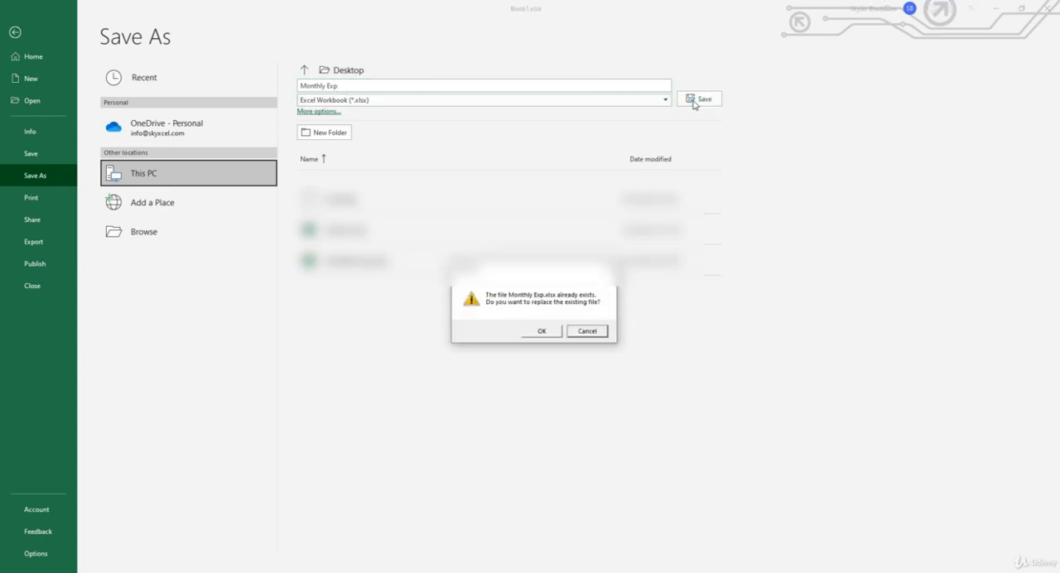
left_click(544, 331)
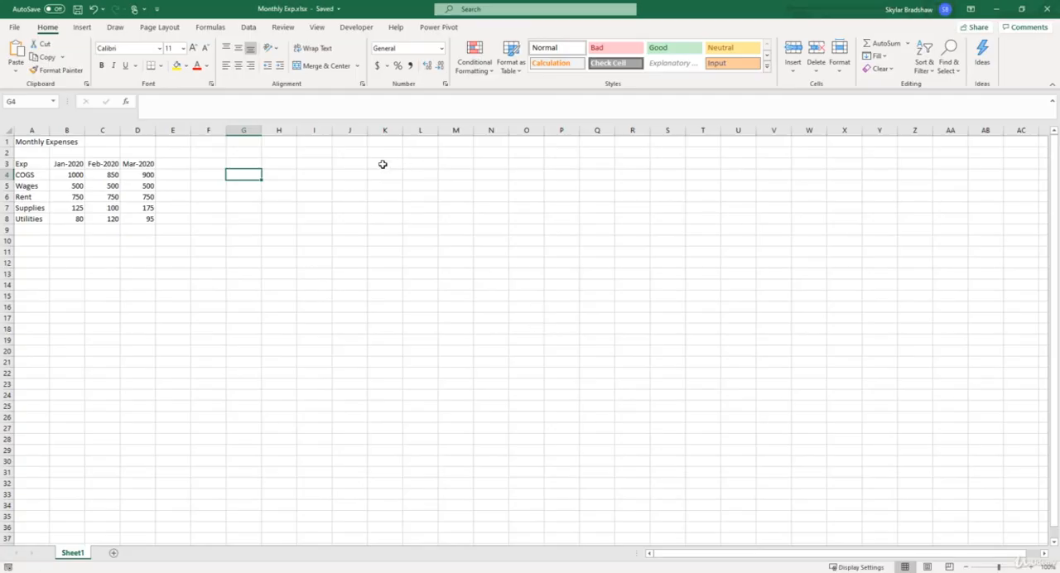